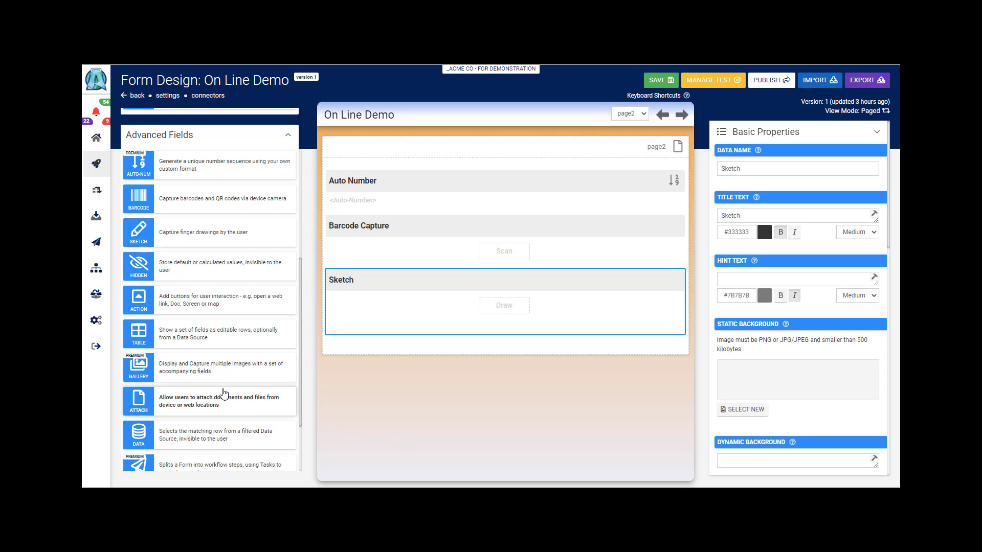
# Add an Action field below the Sketch field, with data name Action and the bold title "Action Field"
pyautogui.moveTo(245, 317)
pyautogui.mouseDown()
pyautogui.moveTo(421, 360)
pyautogui.moveTo(464, 354)
pyautogui.moveTo(457, 368)
pyautogui.mouseUp()
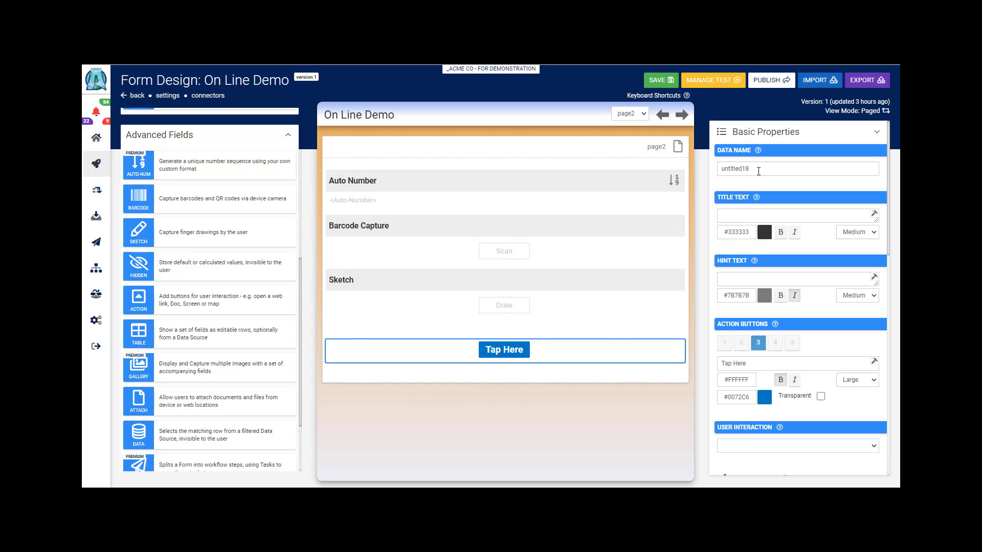
pyautogui.write('Action')
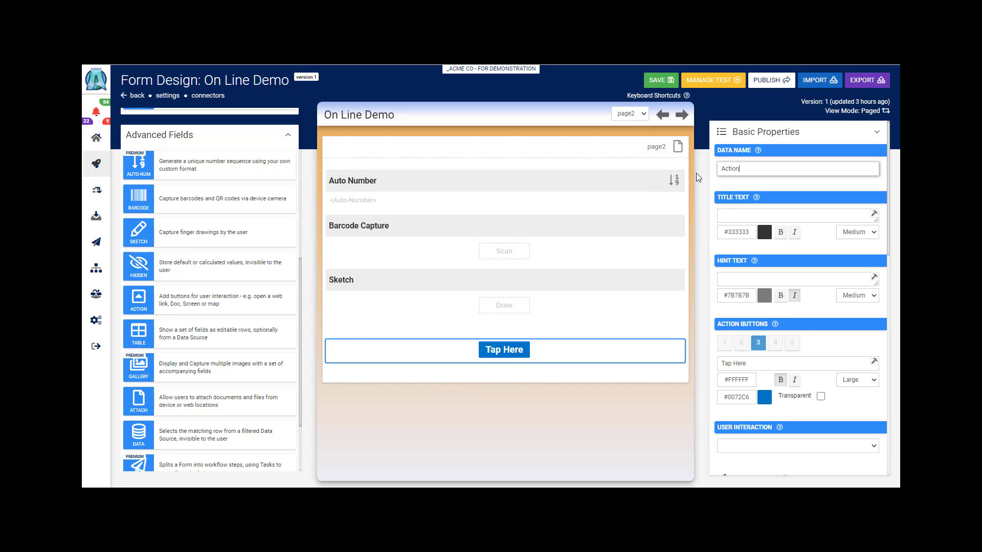
pyautogui.click(729, 216)
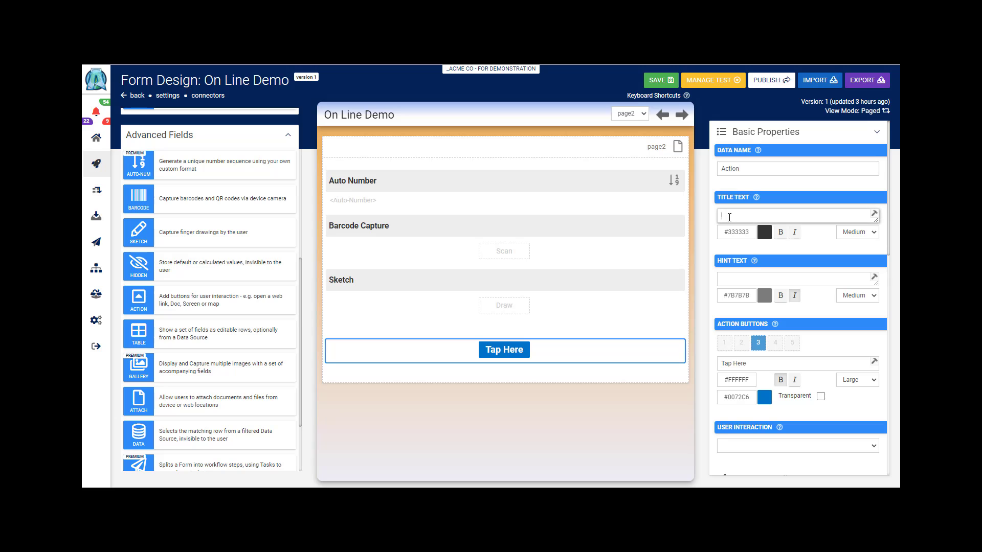
pyautogui.write('Act')
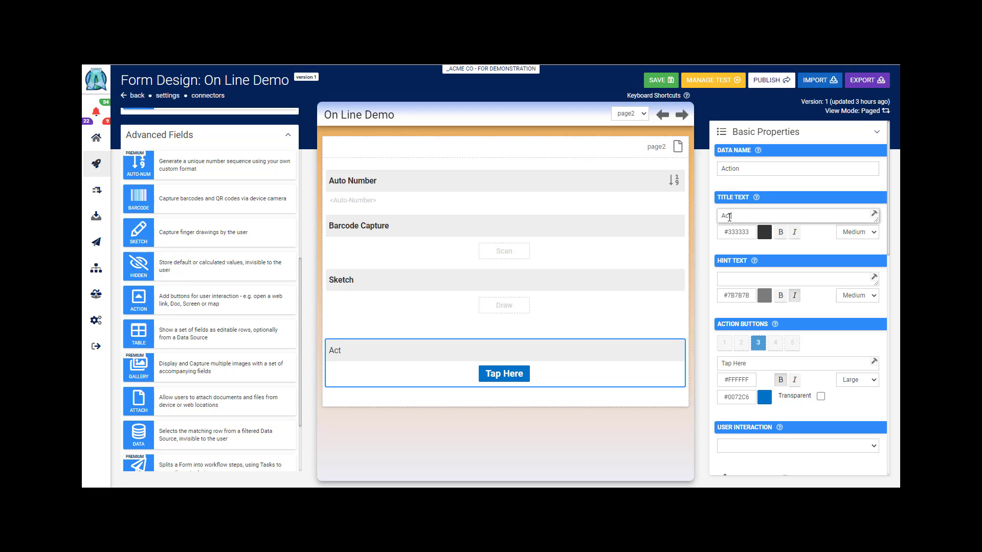
pyautogui.write('ion Field')
pyautogui.click(781, 233)
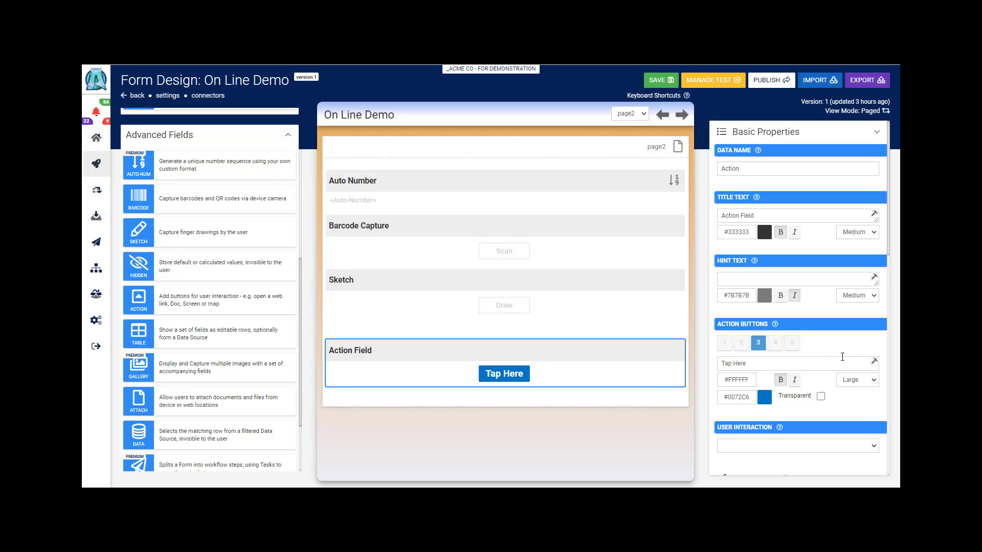
# Add an action button labelled "Email" in position 1 of the Action field, keeping the large text size
pyautogui.click(875, 384)
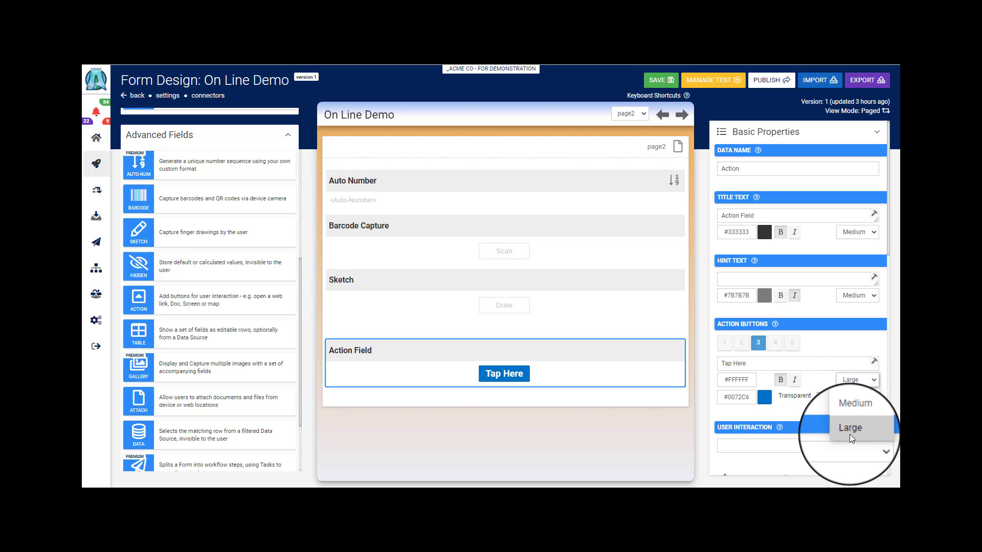
pyautogui.click(759, 358)
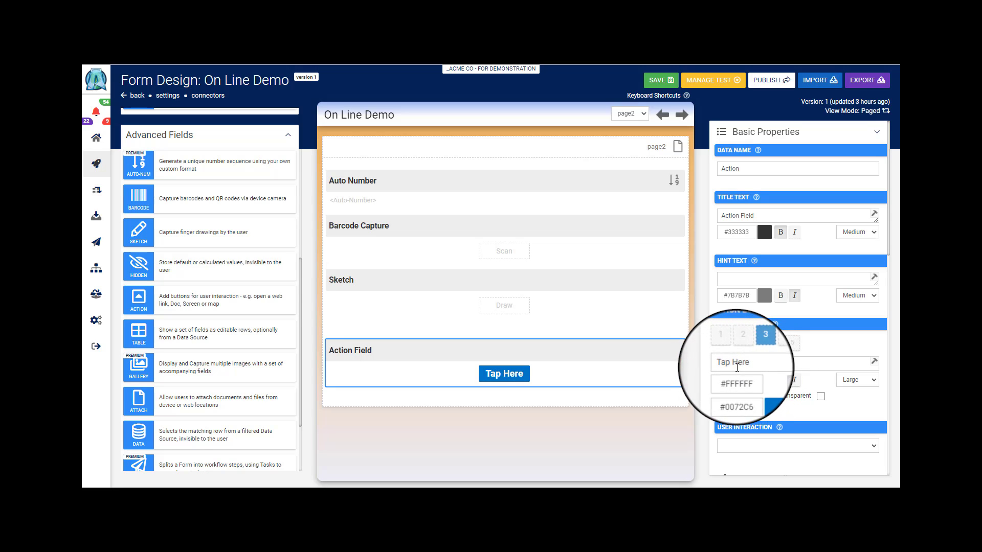
pyautogui.moveTo(747, 364); pyautogui.dragTo(693, 364)
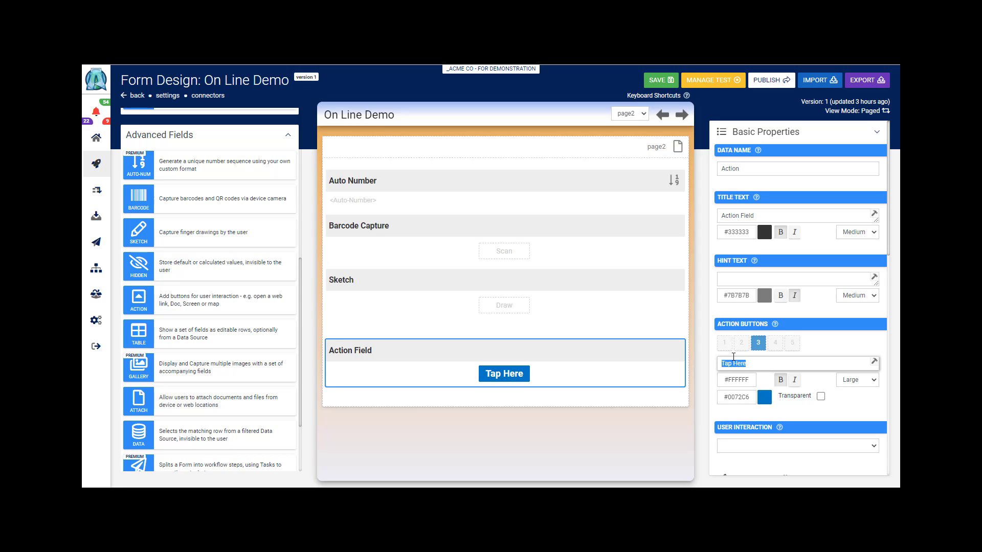
pyautogui.press('BackSpace')
pyautogui.write('Email')
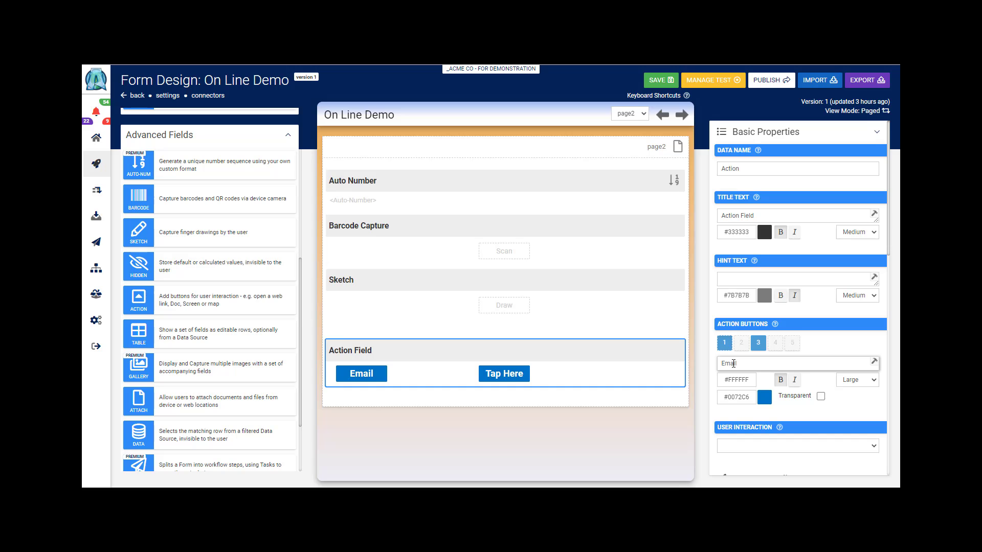
# Color the Email button red (#F20E29) and set its user interaction to Create Email To
pyautogui.click(762, 402)
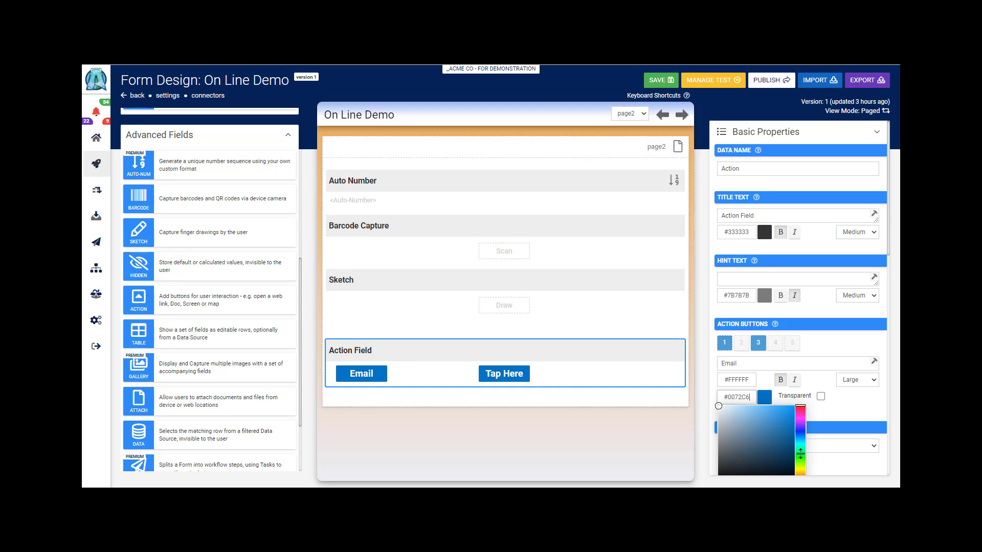
pyautogui.moveTo(800, 453); pyautogui.dragTo(801, 405)
pyautogui.click(762, 385)
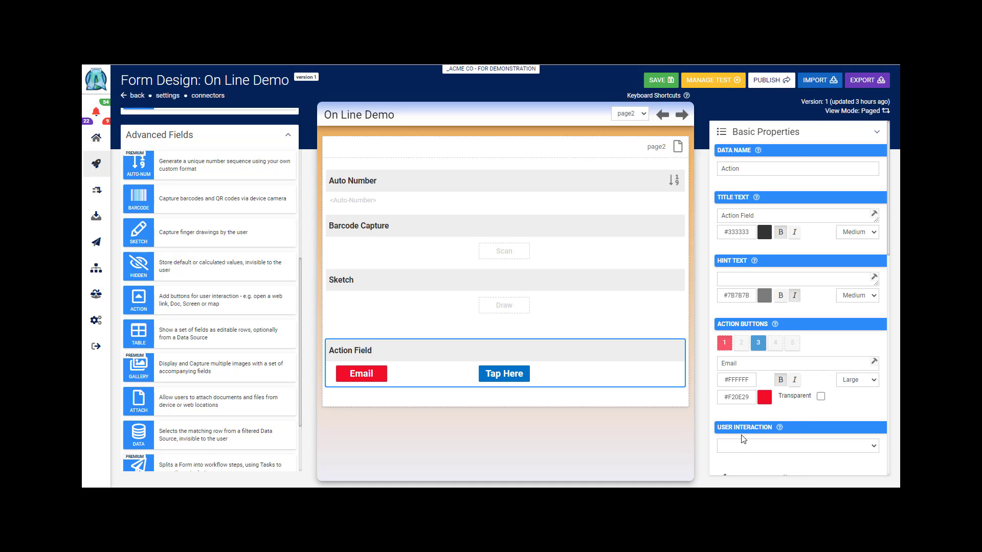
pyautogui.click(874, 450)
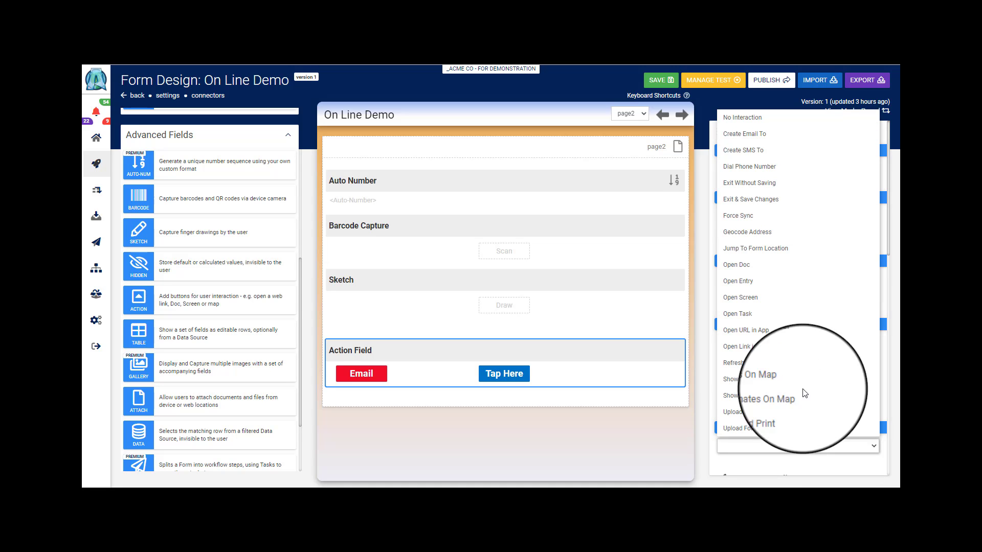
pyautogui.click(729, 140)
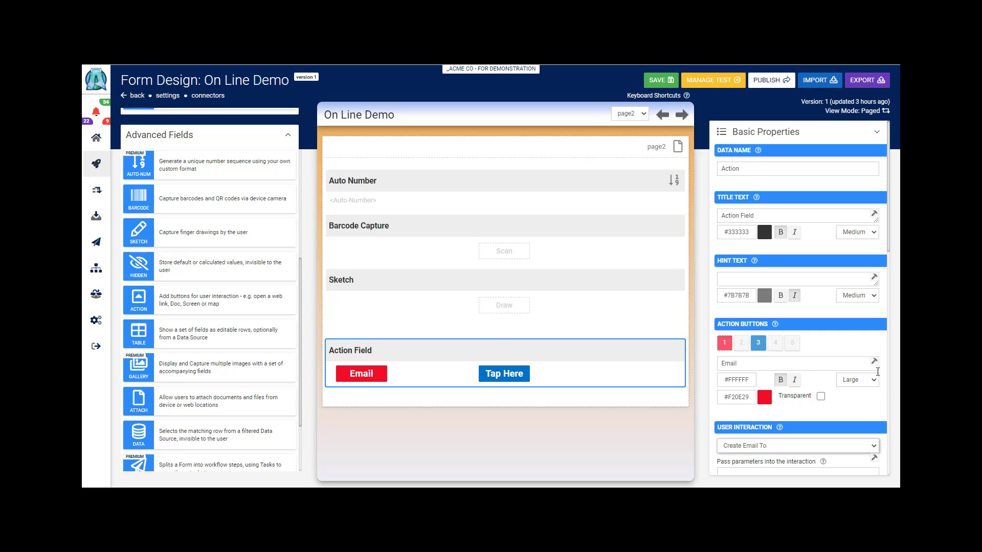
pyautogui.click(872, 446)
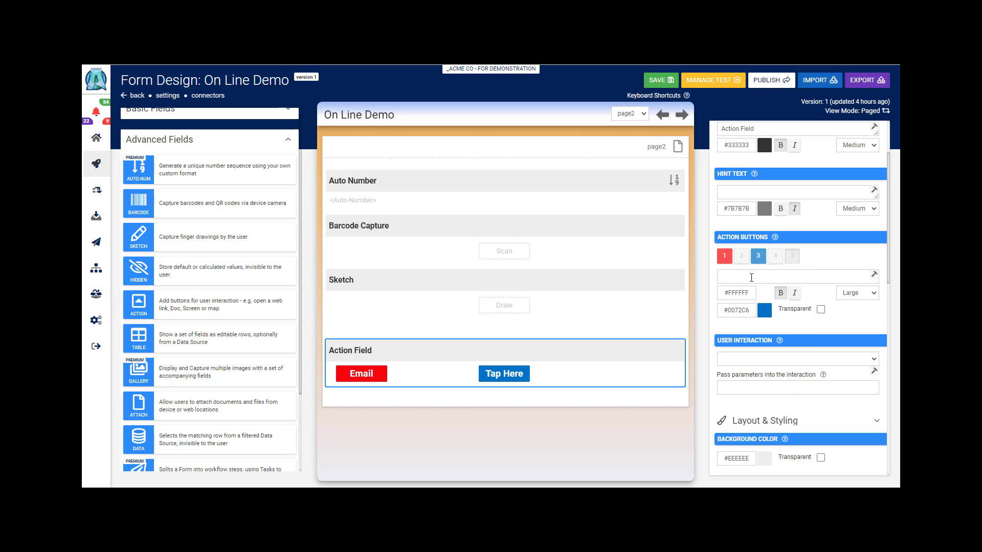
# Label action button 5 "Next" and set its interaction to Jump To Form Location with Next Page as the target
pyautogui.click(751, 277)
pyautogui.write('Next')
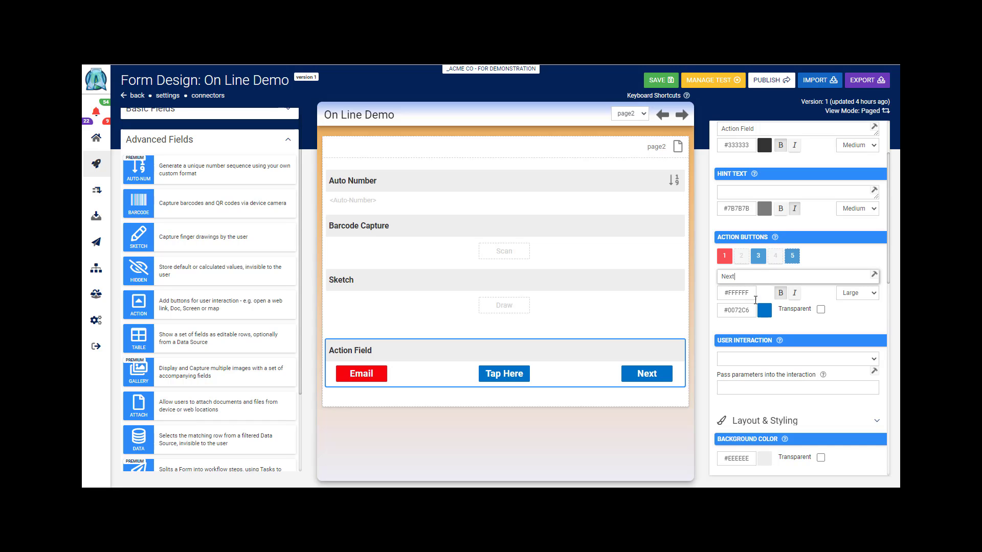
pyautogui.click(779, 361)
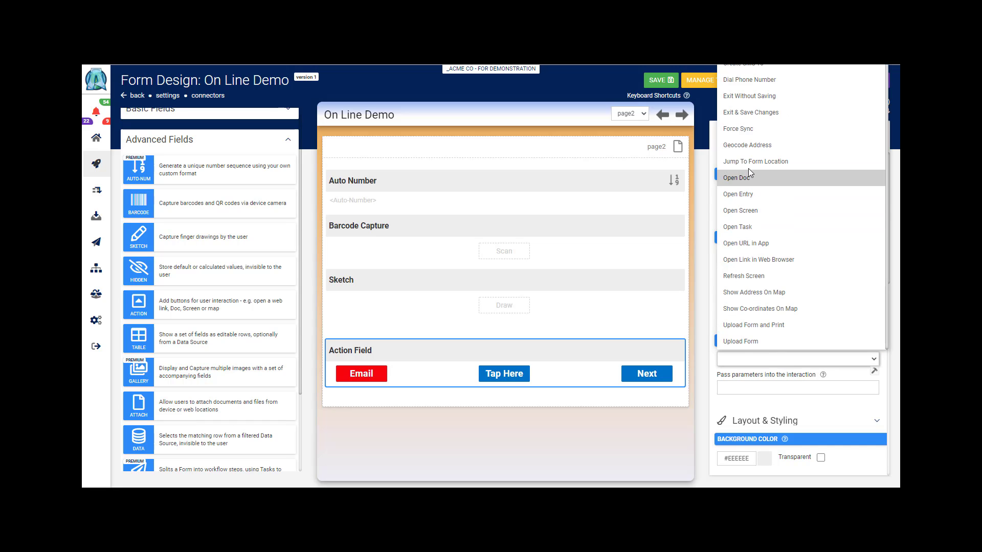
pyautogui.click(742, 163)
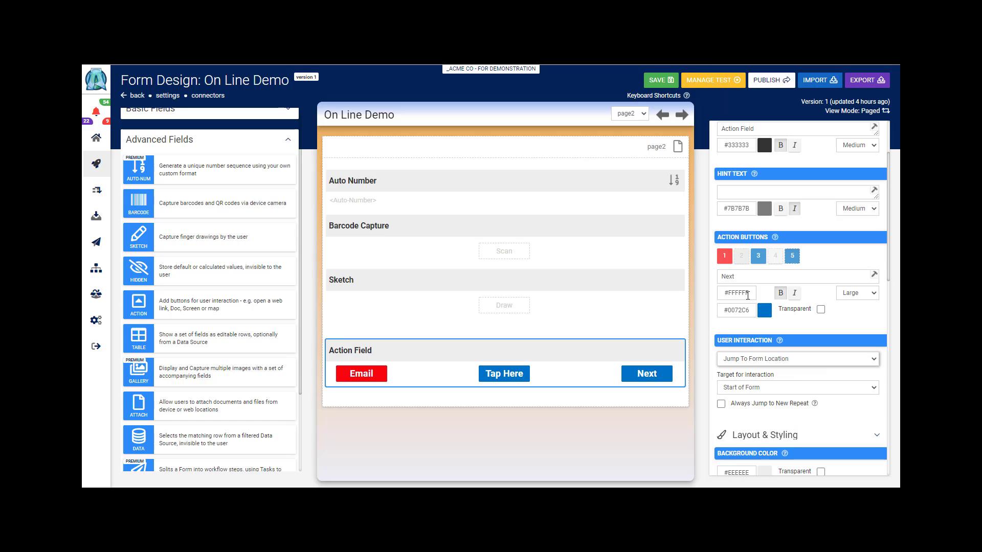
pyautogui.click(758, 388)
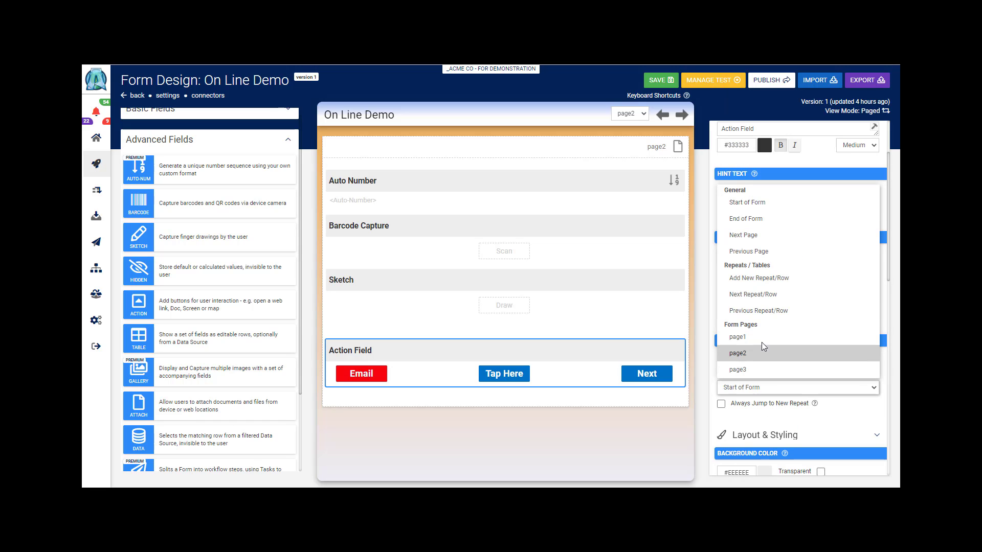
pyautogui.click(752, 237)
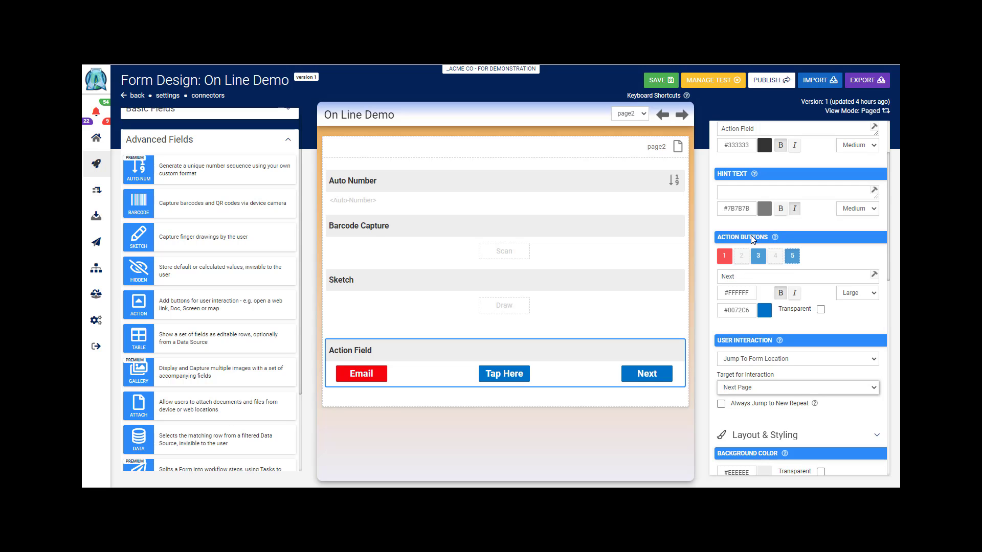
# Relabel action button 3 as "Previous" and set its interaction target to Previous Page
pyautogui.click(758, 256)
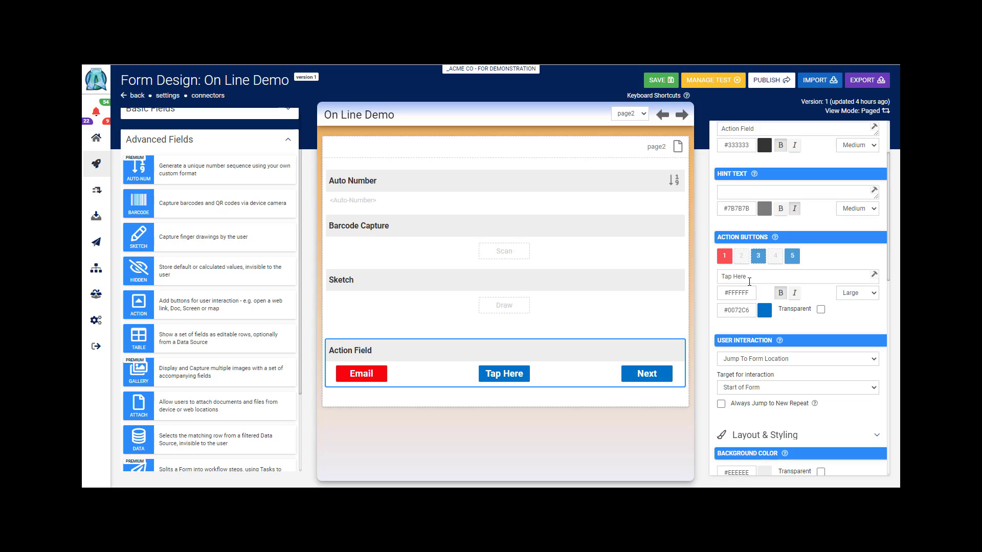
pyautogui.moveTo(749, 279); pyautogui.dragTo(720, 279)
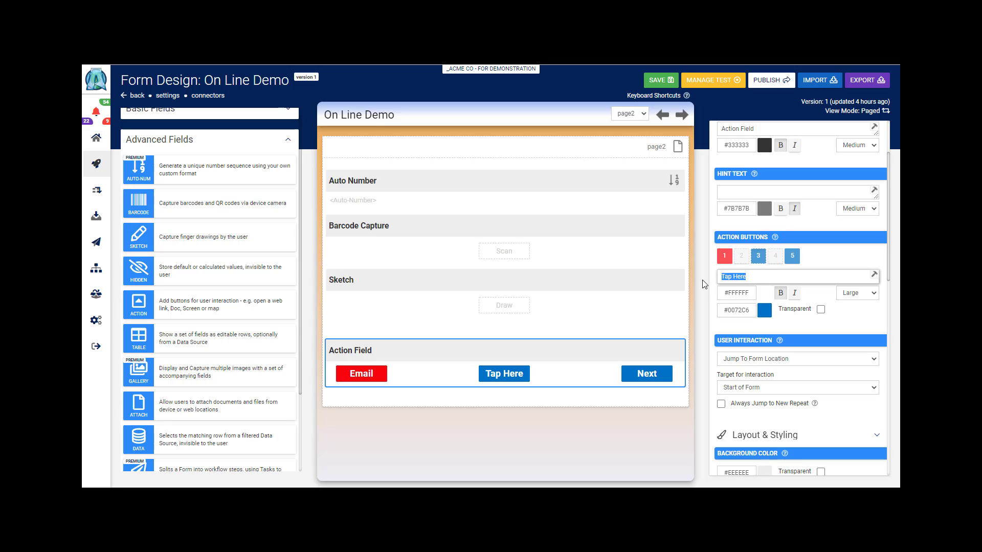
pyautogui.write('Previous')
pyautogui.click(751, 387)
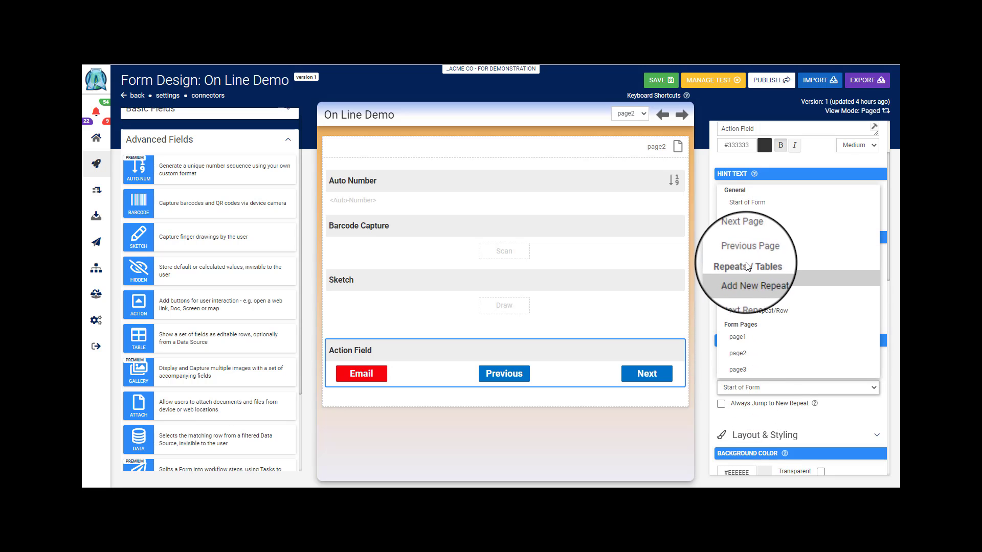
pyautogui.click(750, 250)
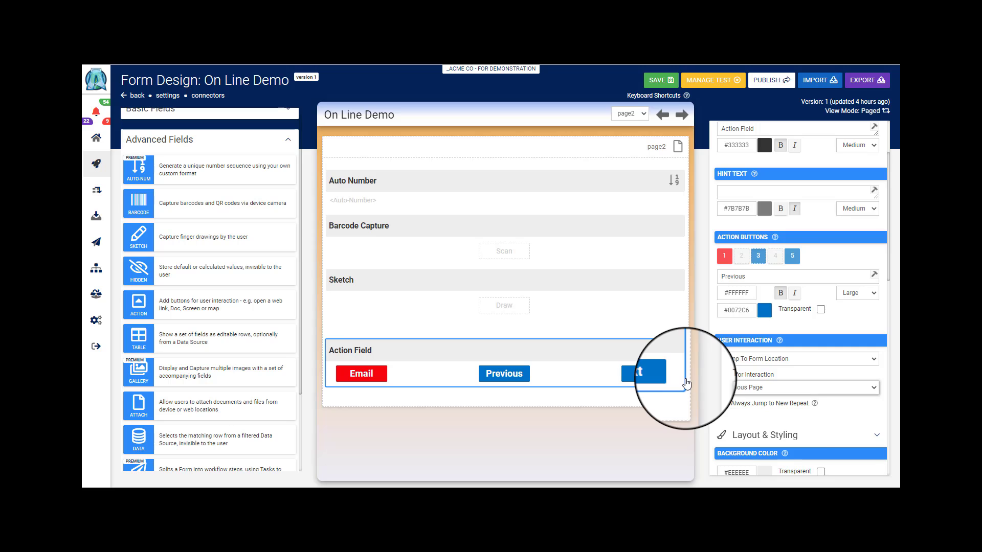
# Enable flexible columns for the Action field's buttons and make the field required
pyautogui.scroll(-3, 757, 286)
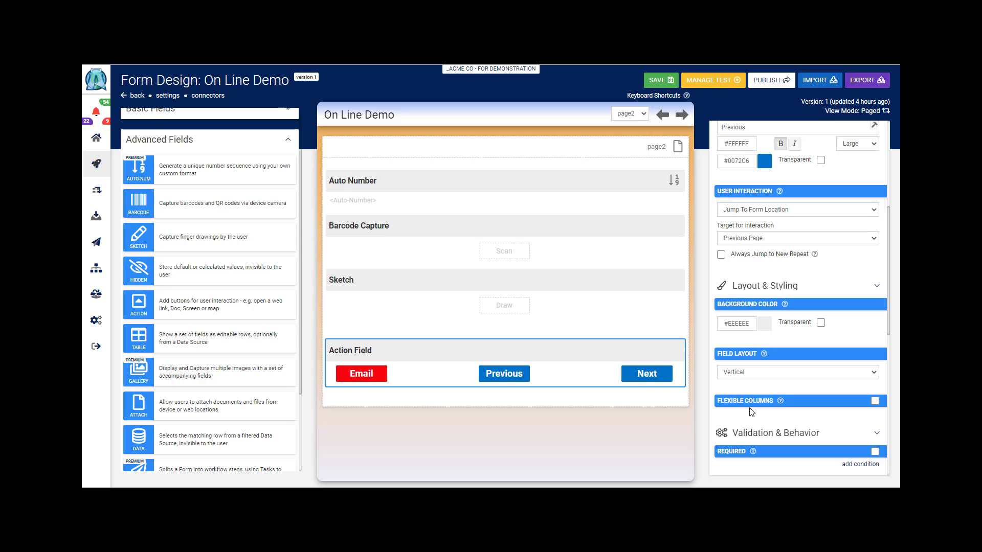
pyautogui.click(875, 401)
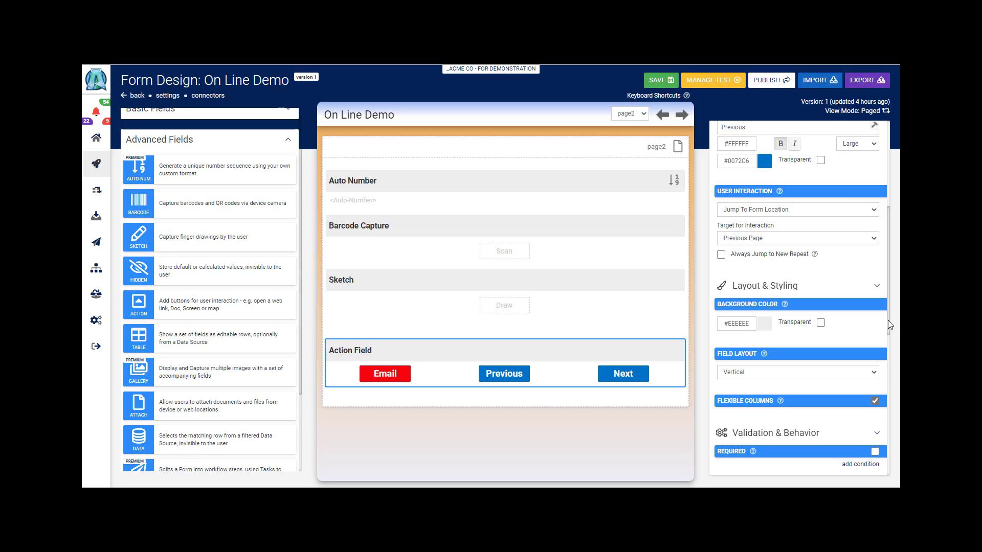
pyautogui.scroll(-2, 888, 320)
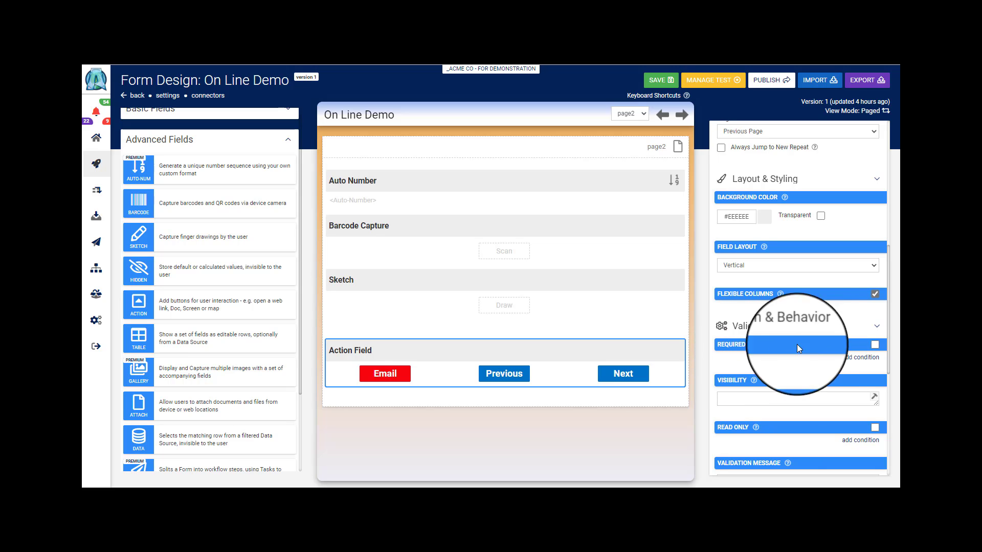
pyautogui.click(875, 344)
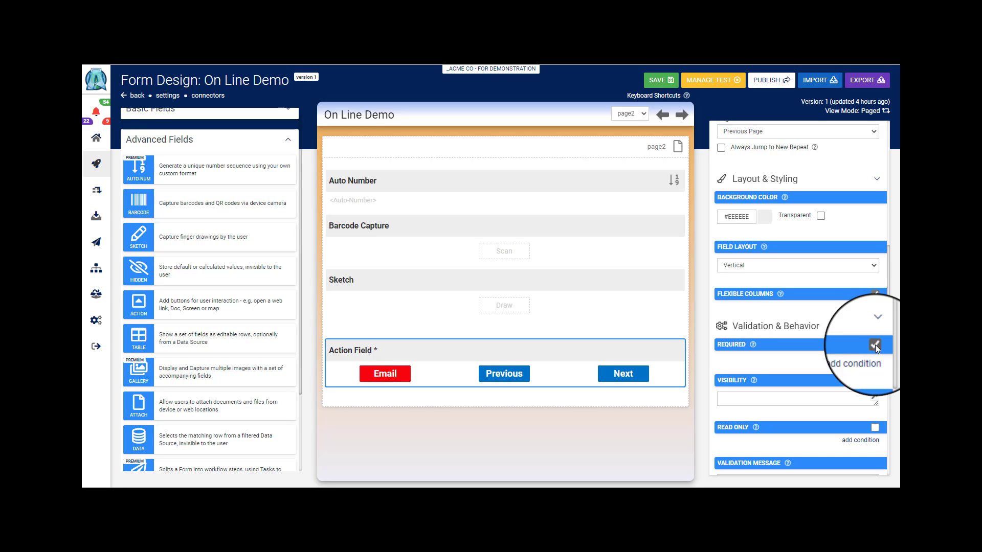
# Enable Display Result to User in the Action field's advanced options
pyautogui.scroll(-5, 875, 345)
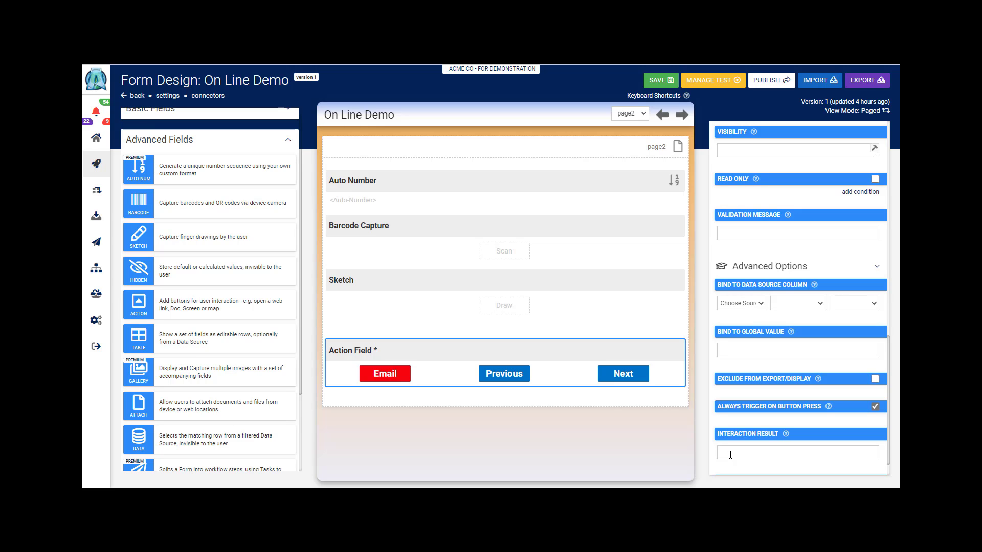
pyautogui.scroll(-1, 763, 470)
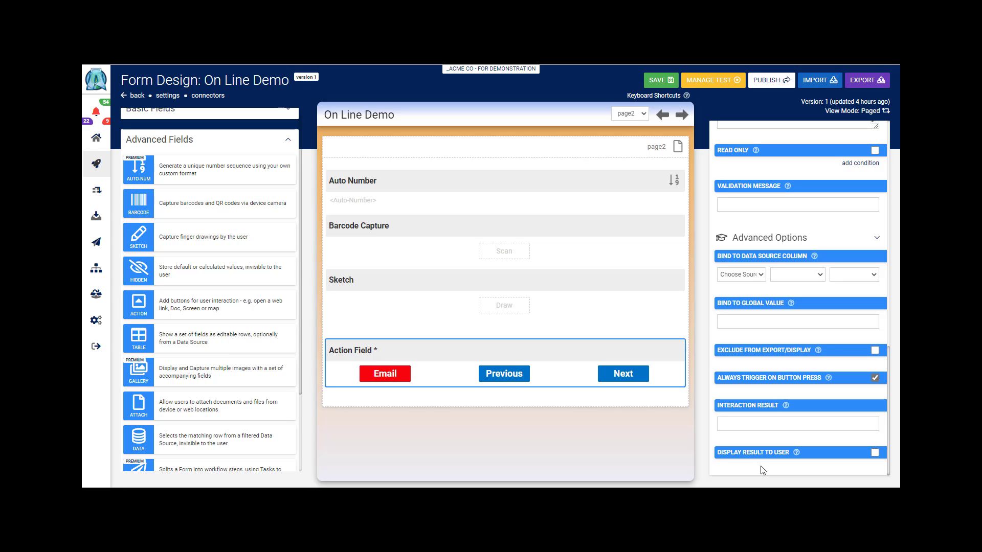
pyautogui.click(874, 453)
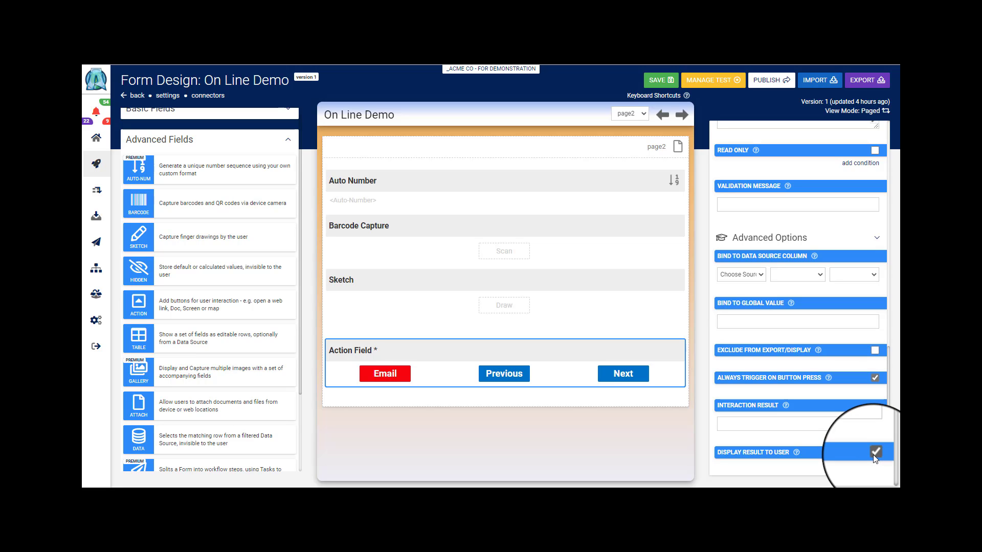